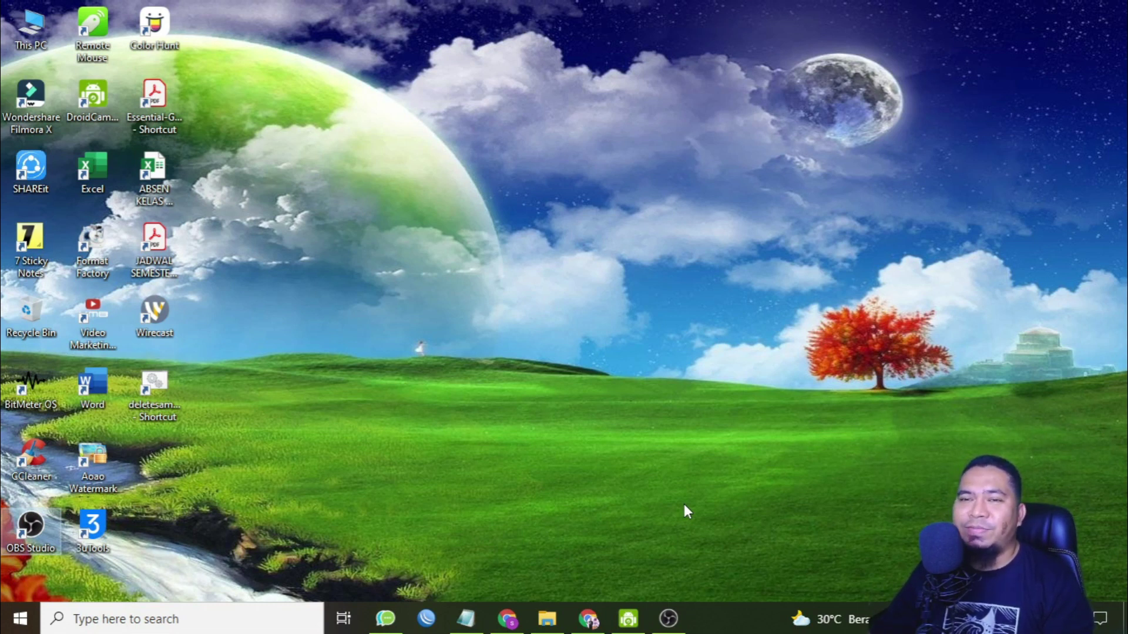
Switch to the Bahan Ajar 3 design in Canva in the browser and look at its publishing options
click(590, 619)
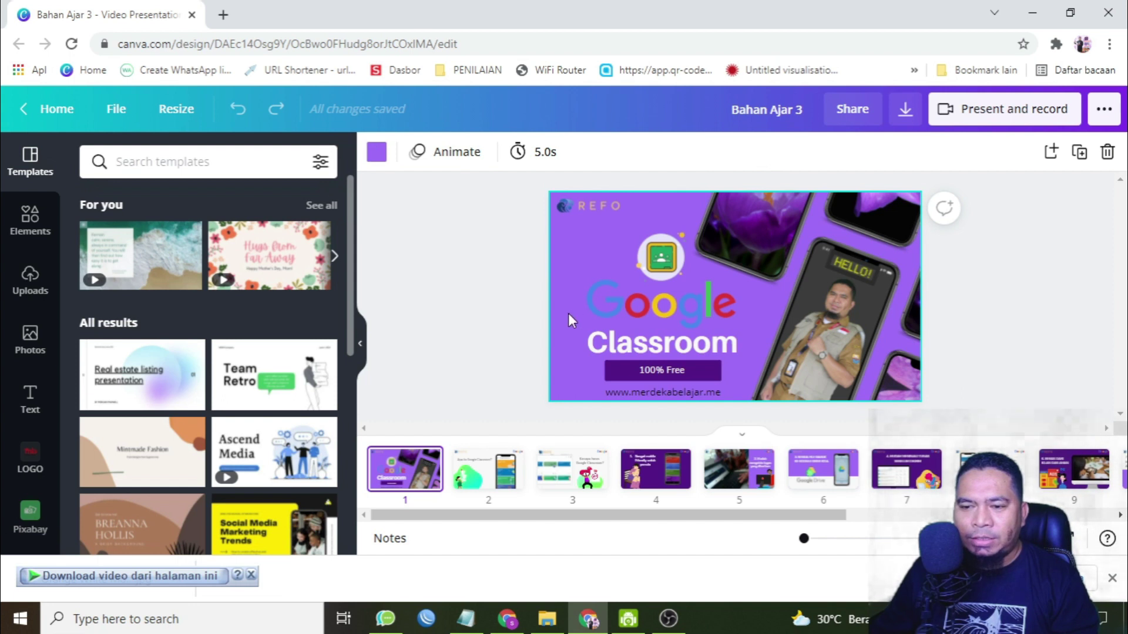
drag(602, 517, 477, 502)
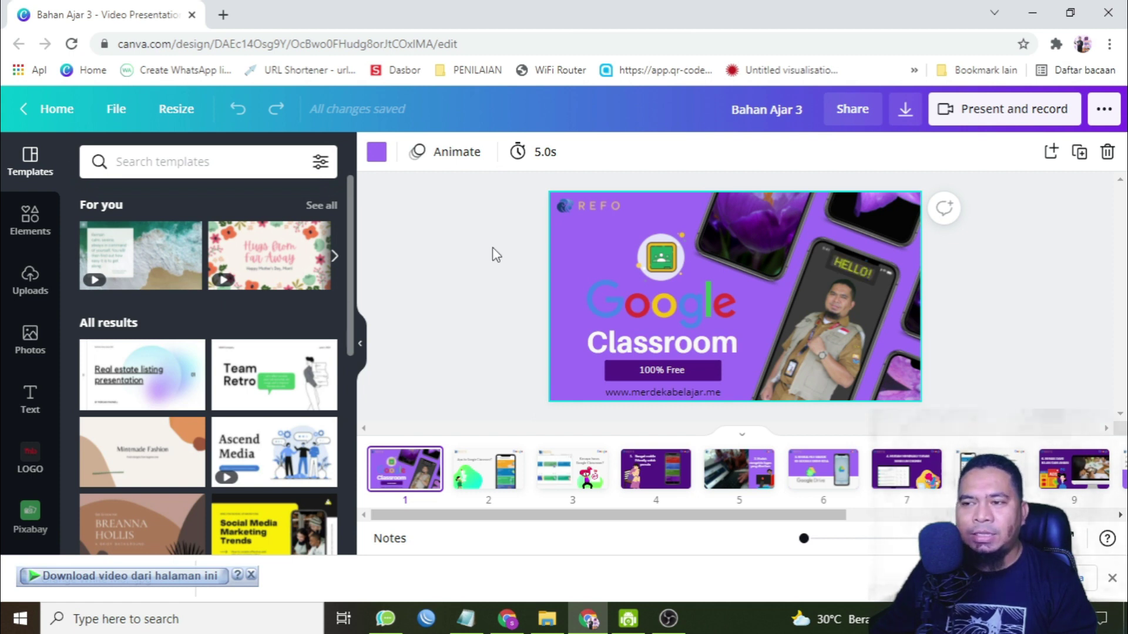
click(1113, 116)
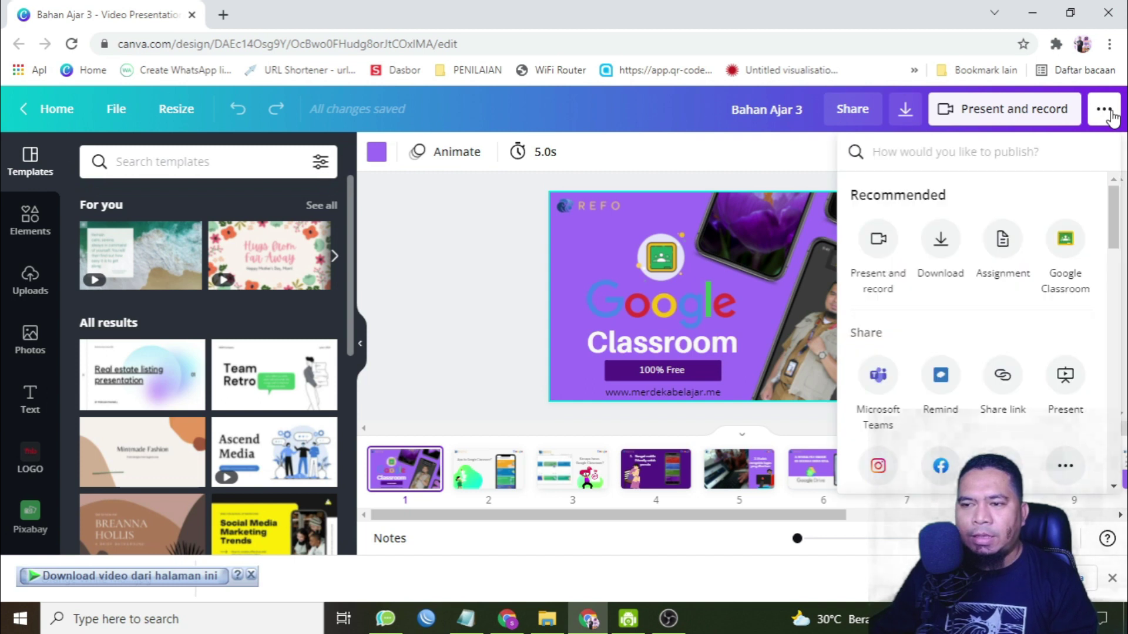
click(1112, 113)
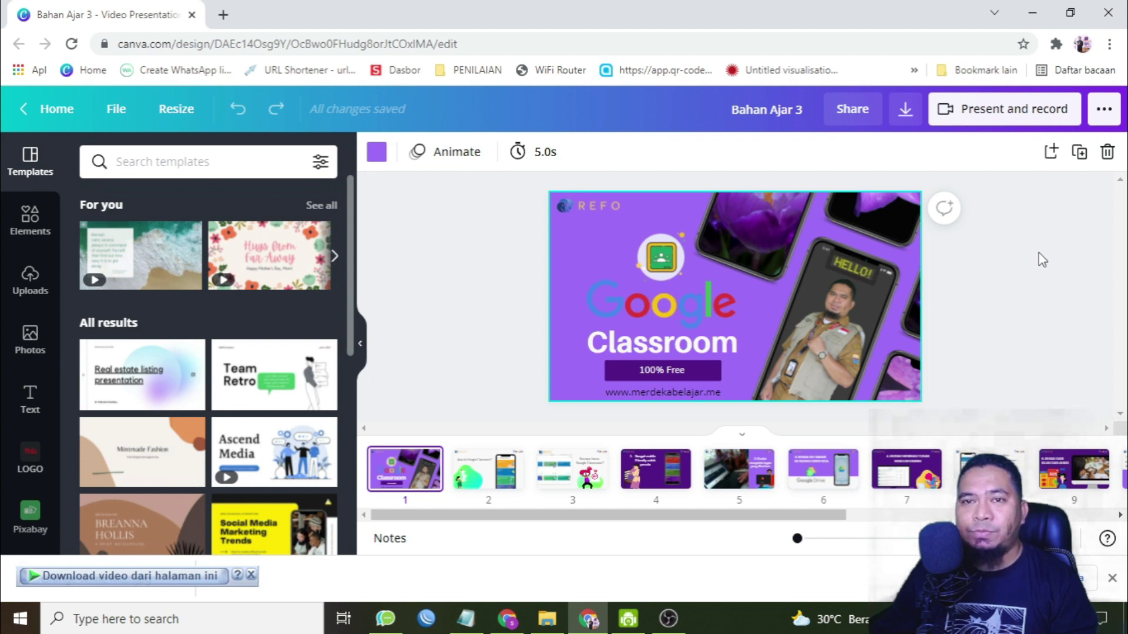
Download all pages of the Bahan Ajar 3 design as a Microsoft PowerPoint document and close the save notice
click(1105, 111)
scroll(1087, 294, down, 4)
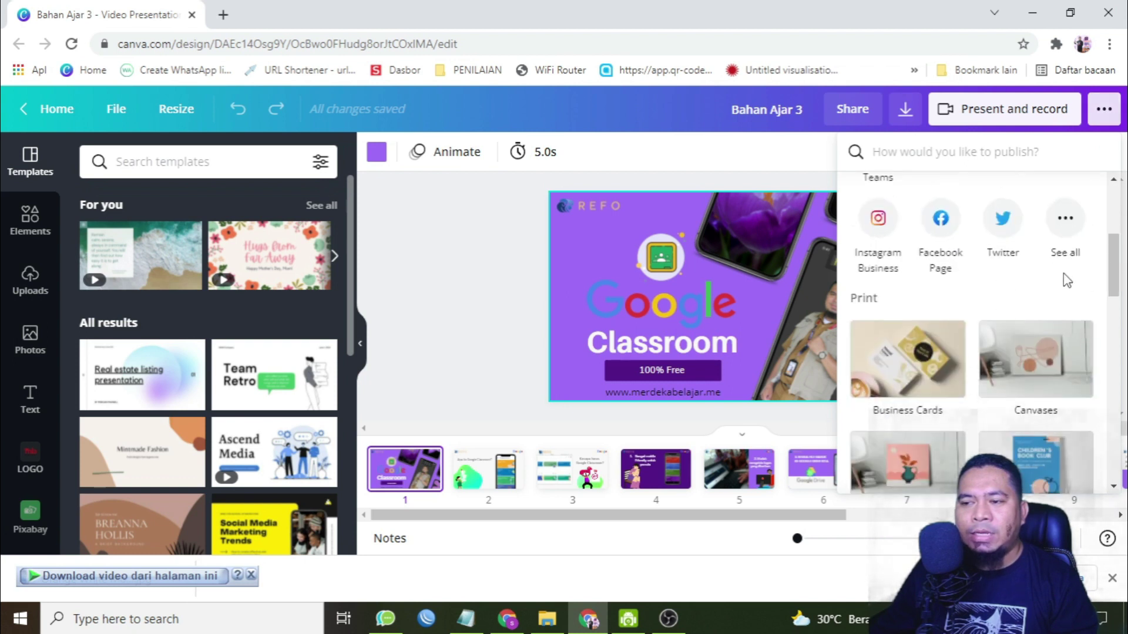
click(1073, 234)
click(1013, 350)
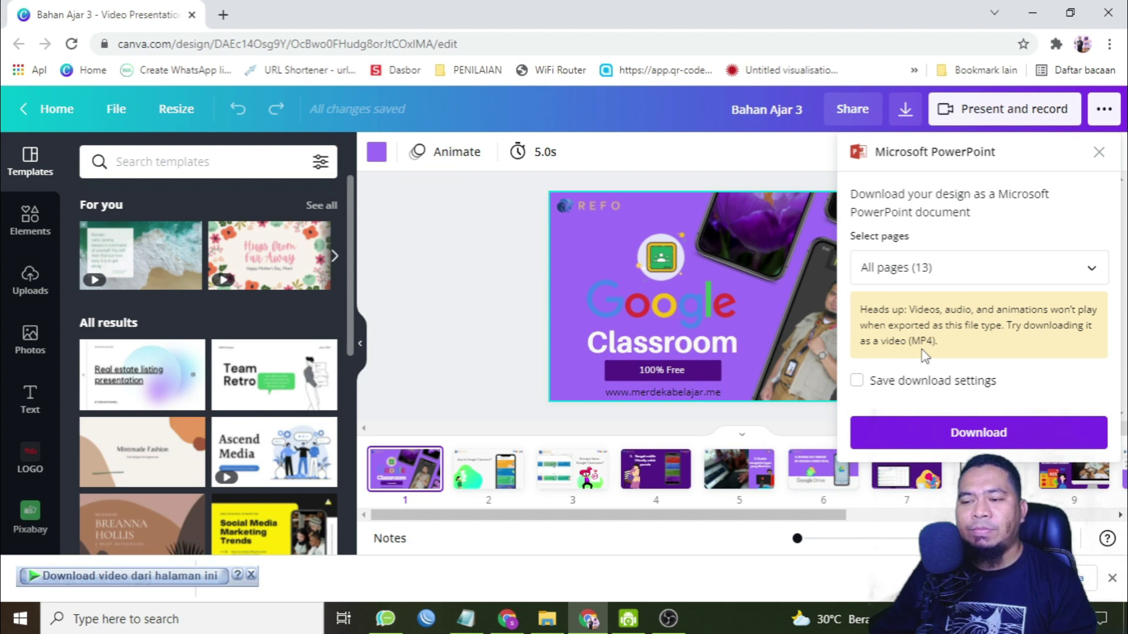
click(966, 446)
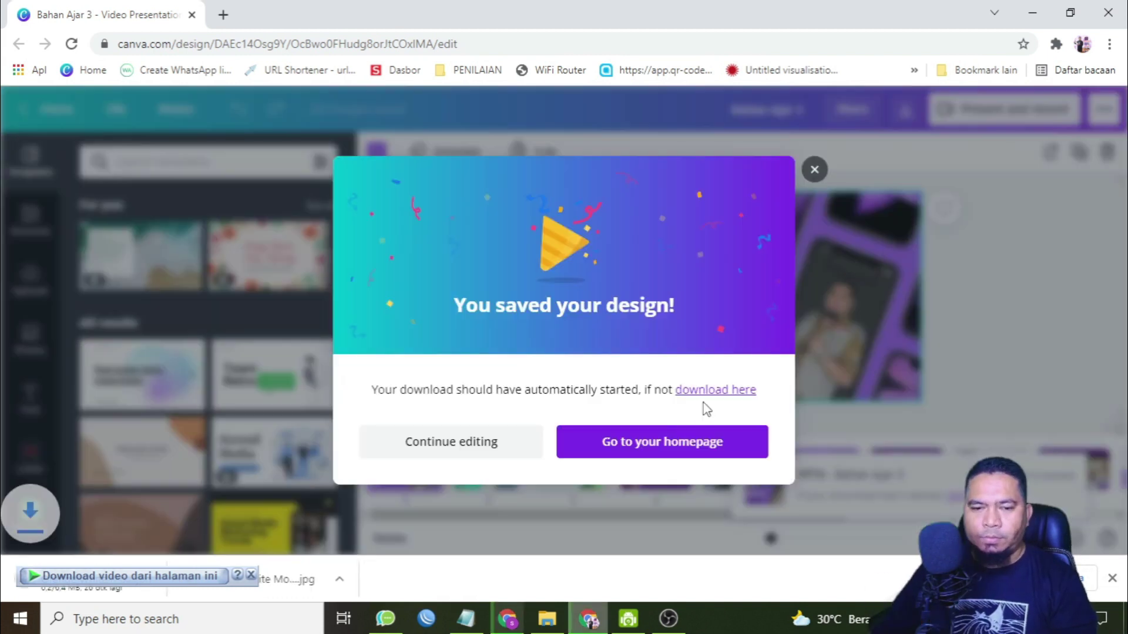
click(814, 169)
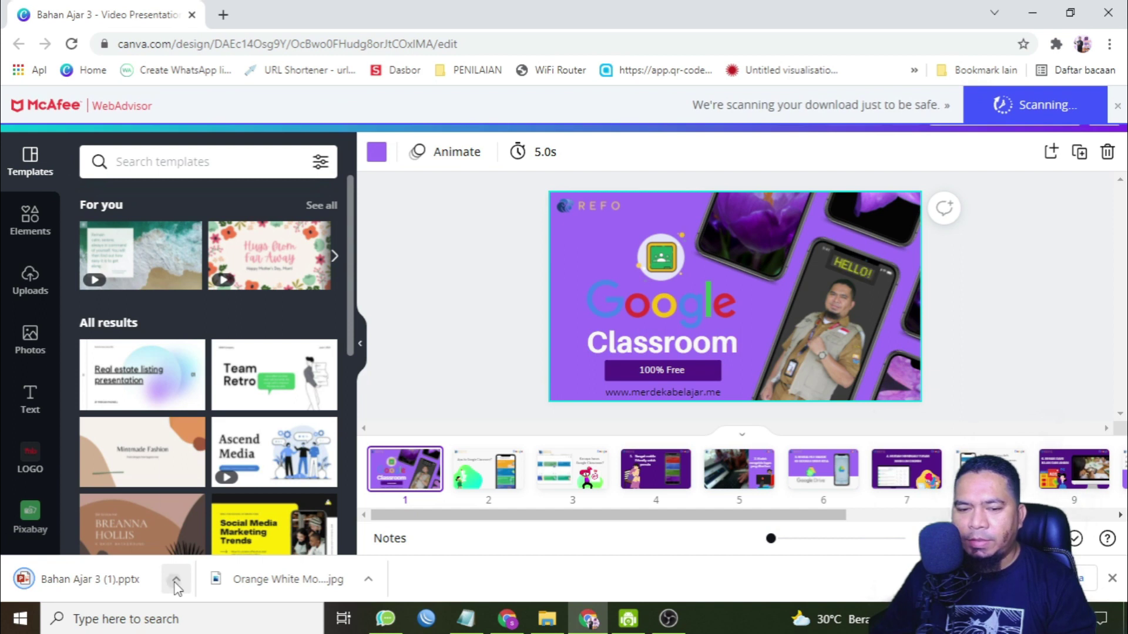
Show the downloaded Bahan Ajar 3 (1).pptx in its folder and open it in PowerPoint
click(177, 581)
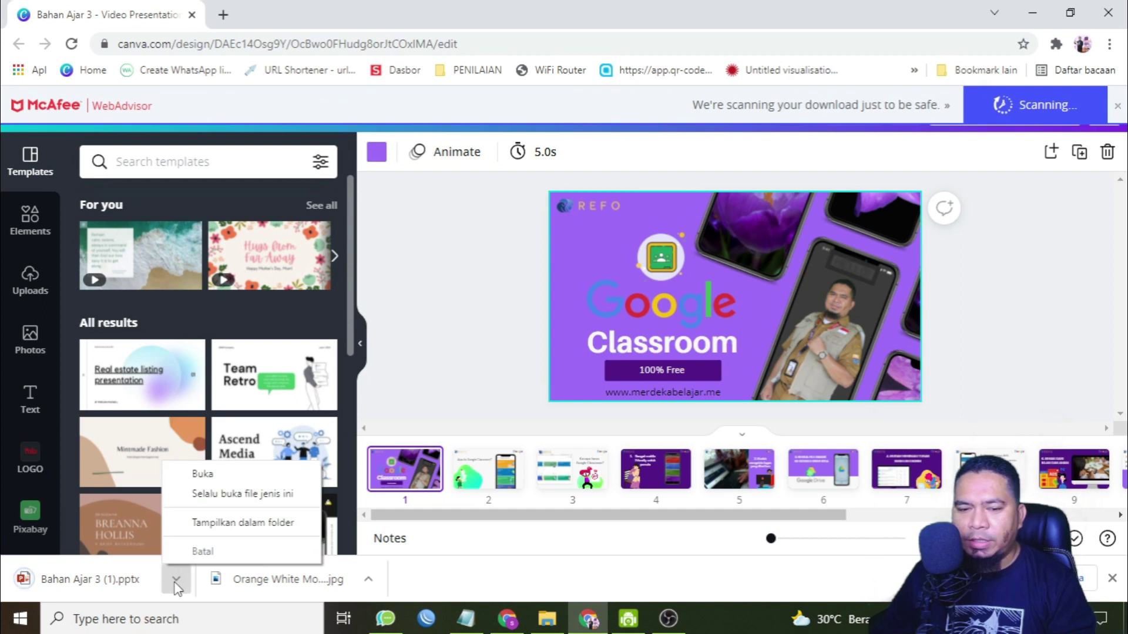
click(220, 524)
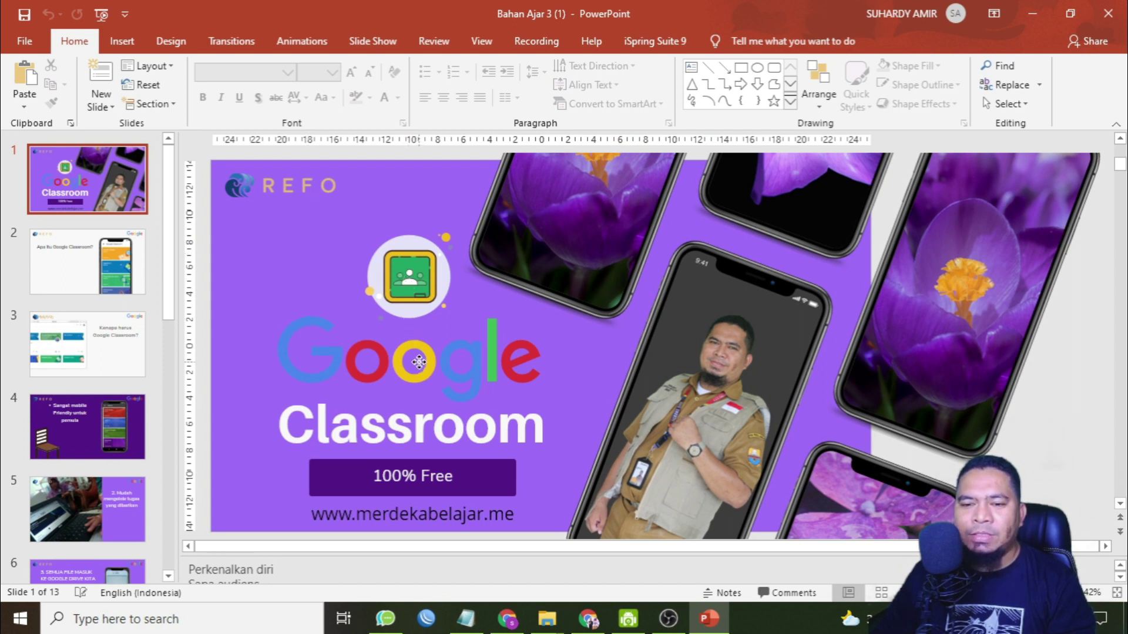
Check on slide 1 that the Google Classroom title text, the portrait photo and the Classroom icon can be selected separately
click(420, 365)
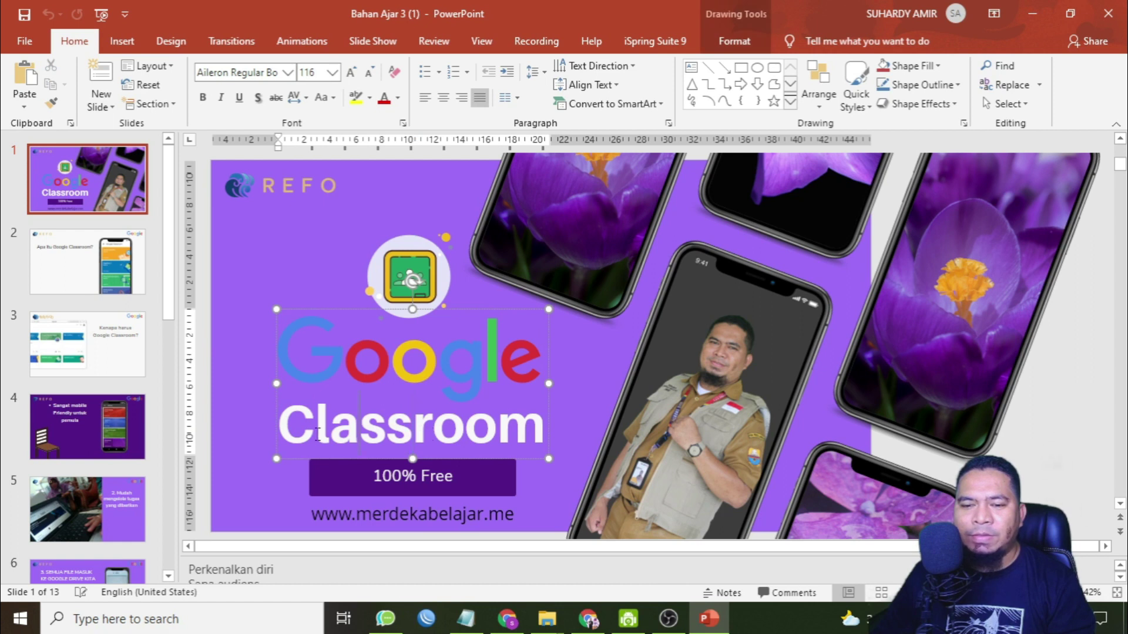
double_click(288, 433)
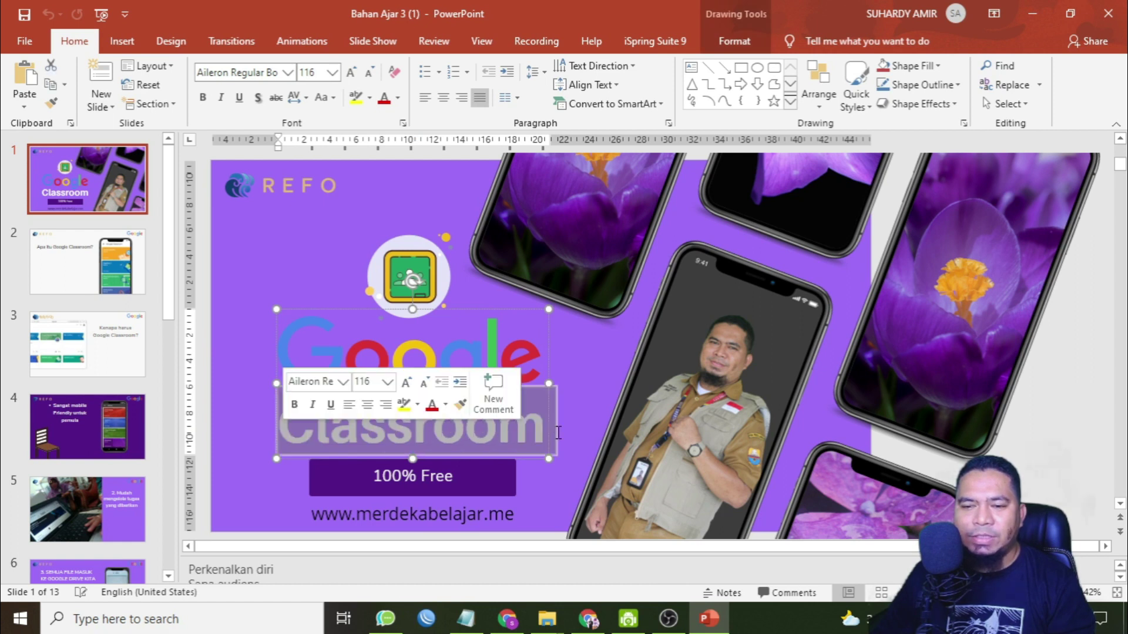
click(505, 424)
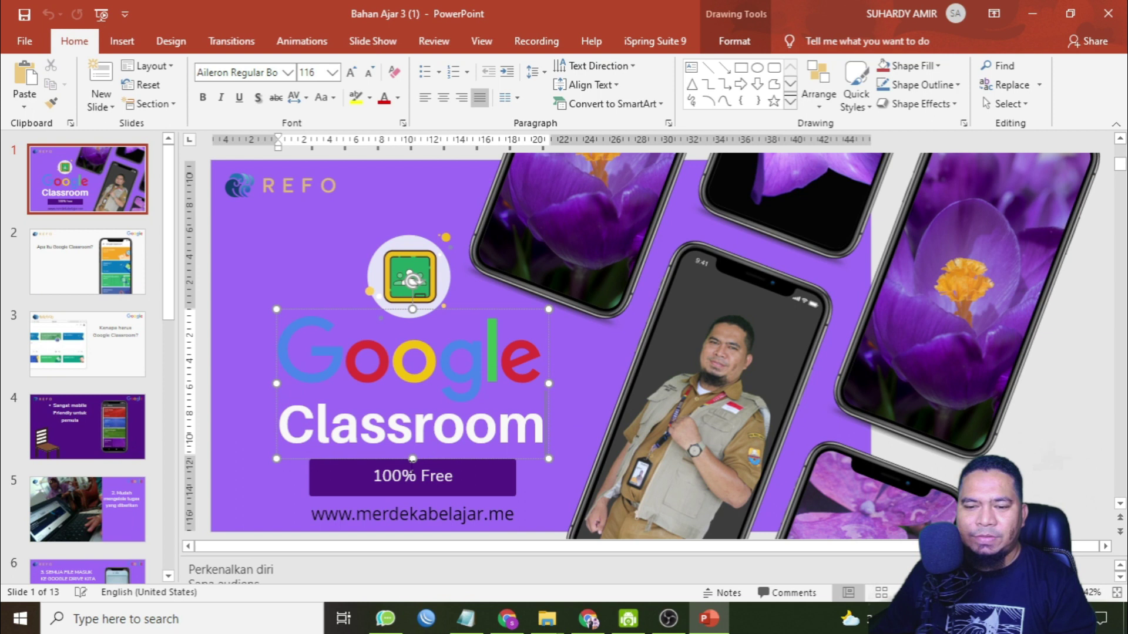
click(713, 386)
drag(712, 387, 712, 389)
drag(398, 296, 397, 288)
Review the exported slides 3 to 8, checking their layout and whether the text on the Google Drive slide is editable
click(71, 352)
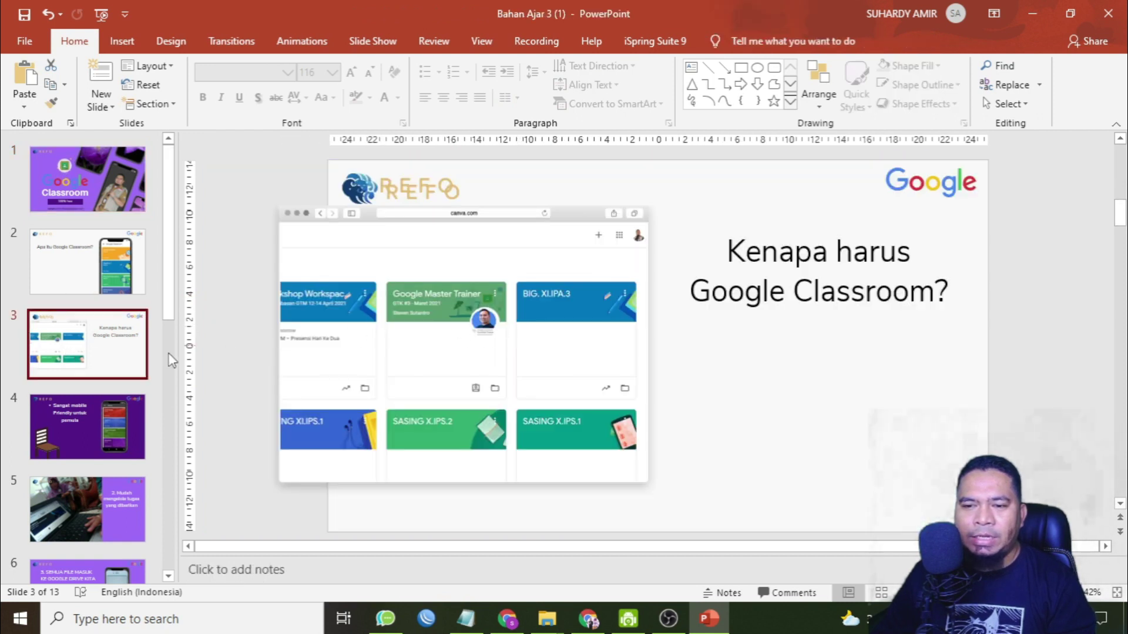
click(100, 446)
click(93, 489)
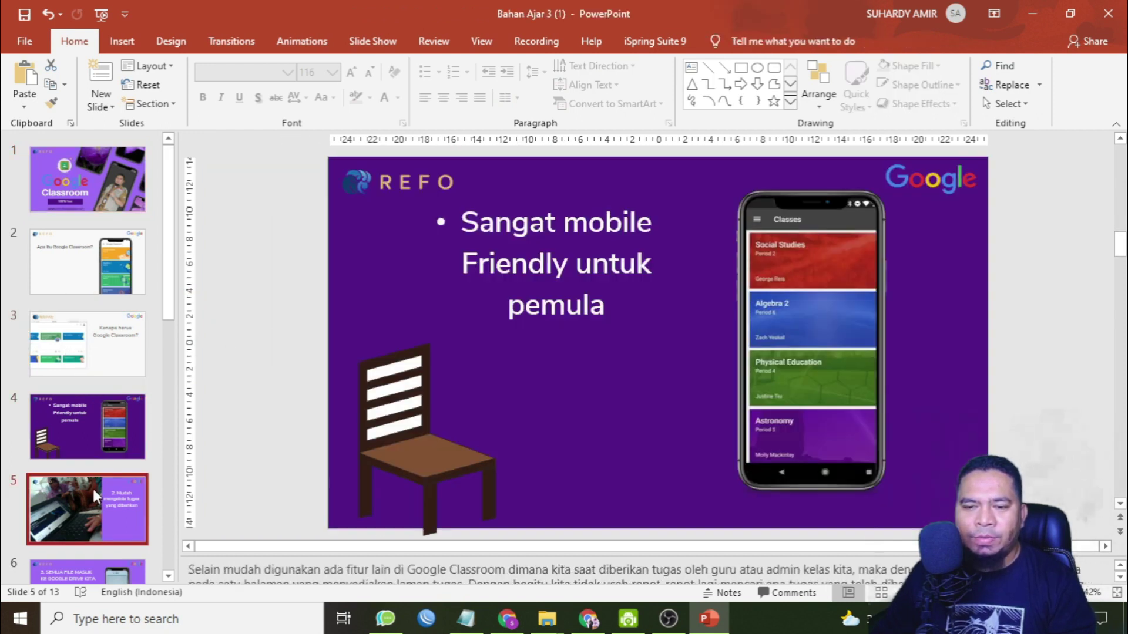
scroll(129, 453, down, 2)
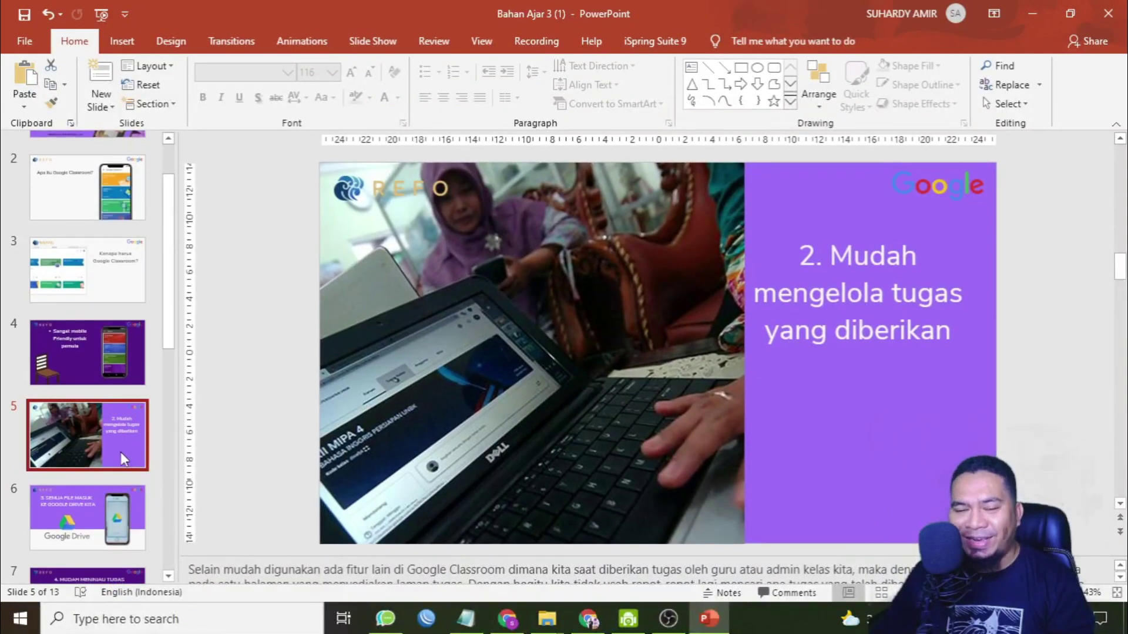
scroll(120, 452, down, 1)
click(114, 445)
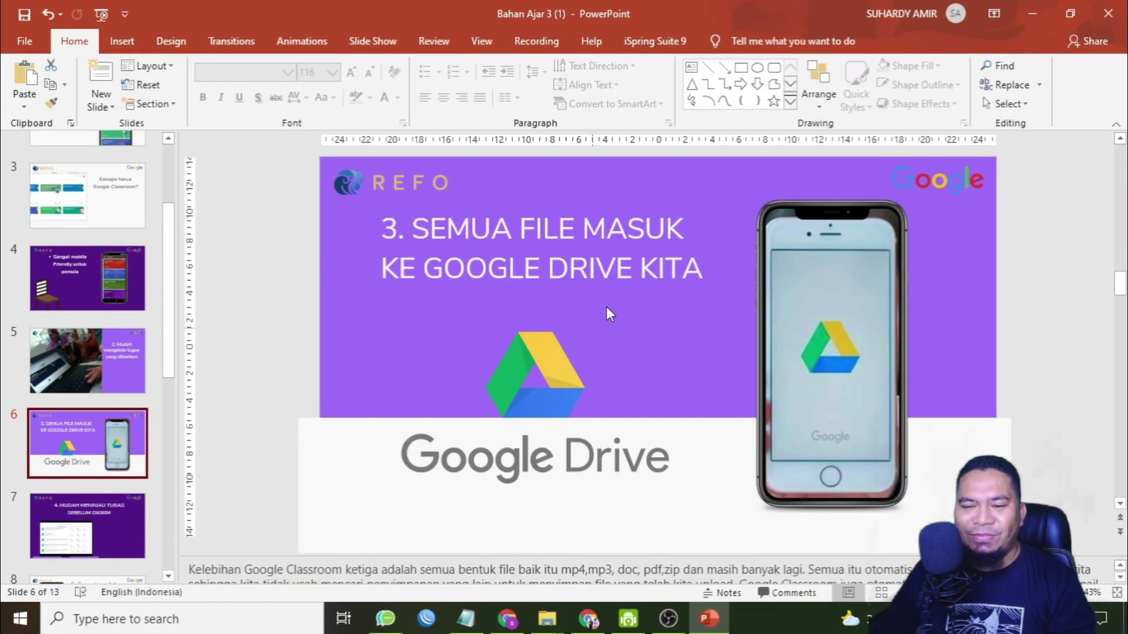
scroll(88, 353, down, 2)
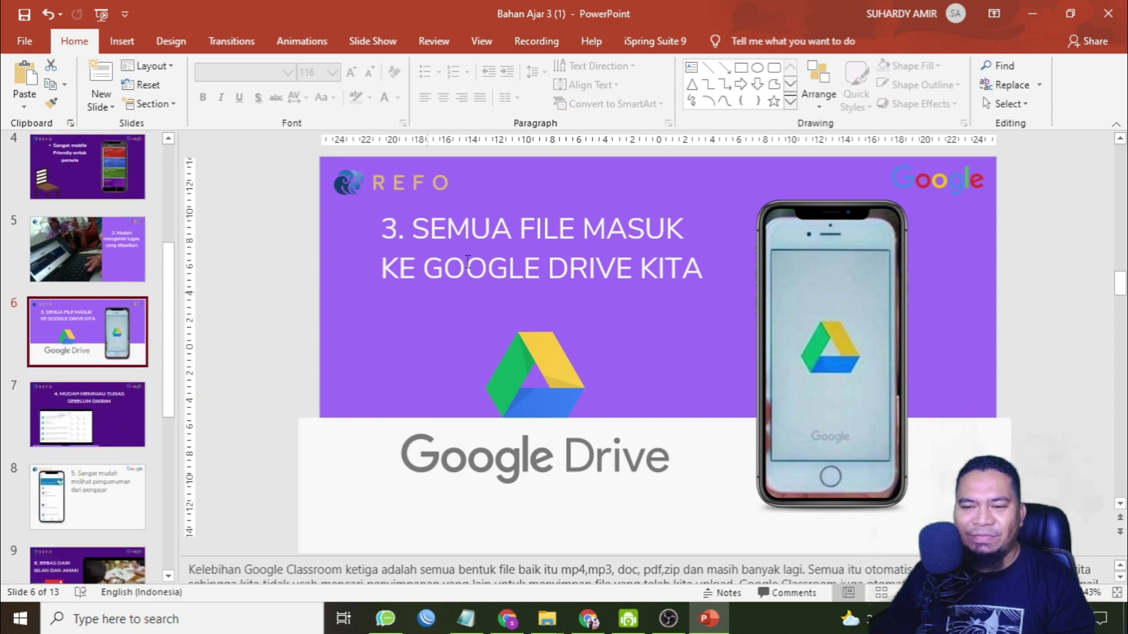
click(491, 232)
click(517, 456)
click(77, 495)
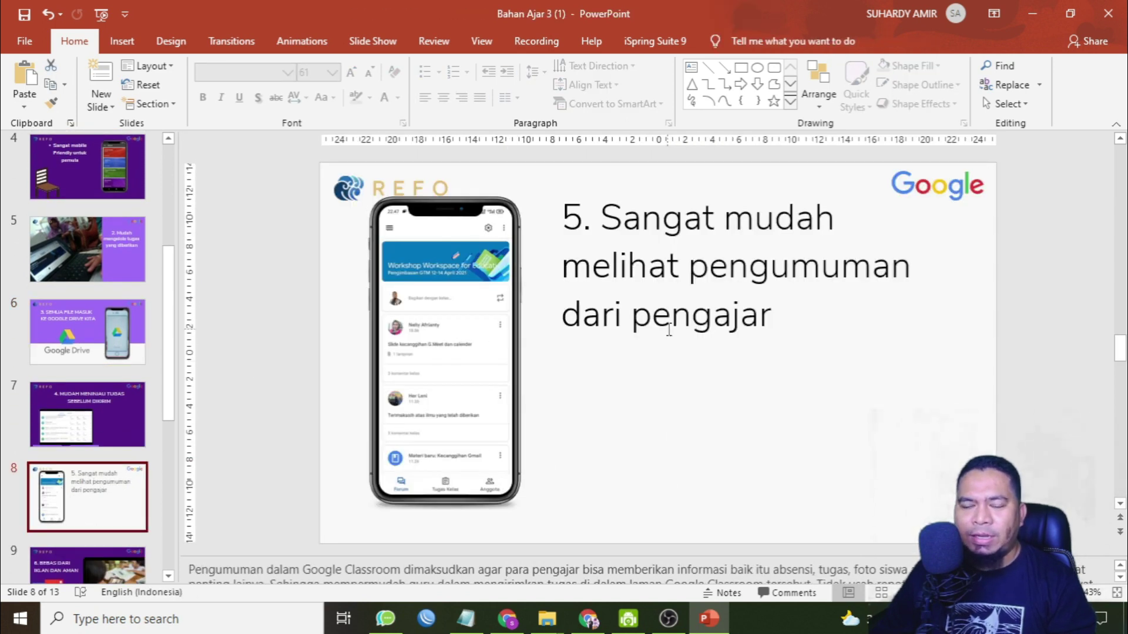
Compare slide 2, "Apa itu Google Classroom?", with page 2 of the original Canva design and return to PowerPoint
scroll(122, 323, up, 4)
click(89, 222)
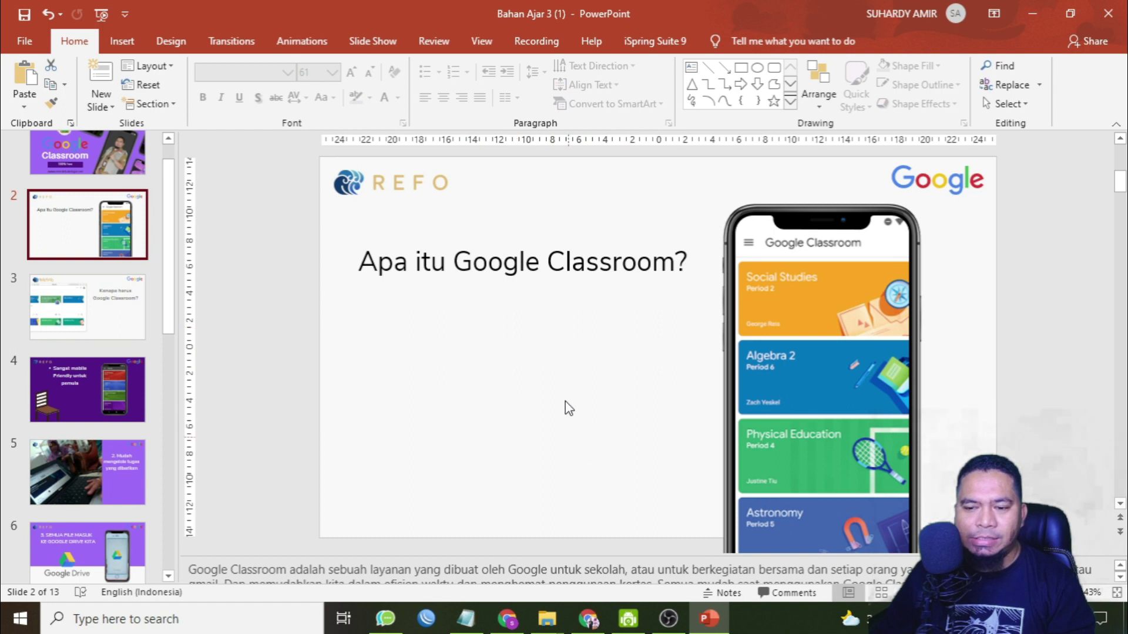
click(588, 618)
click(466, 483)
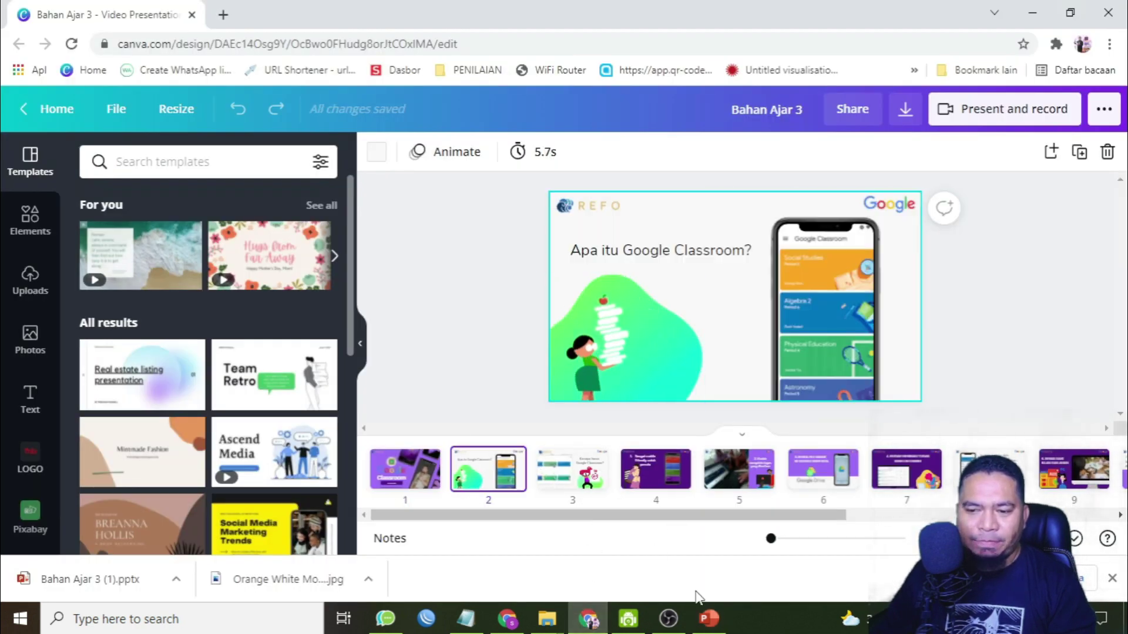
click(710, 618)
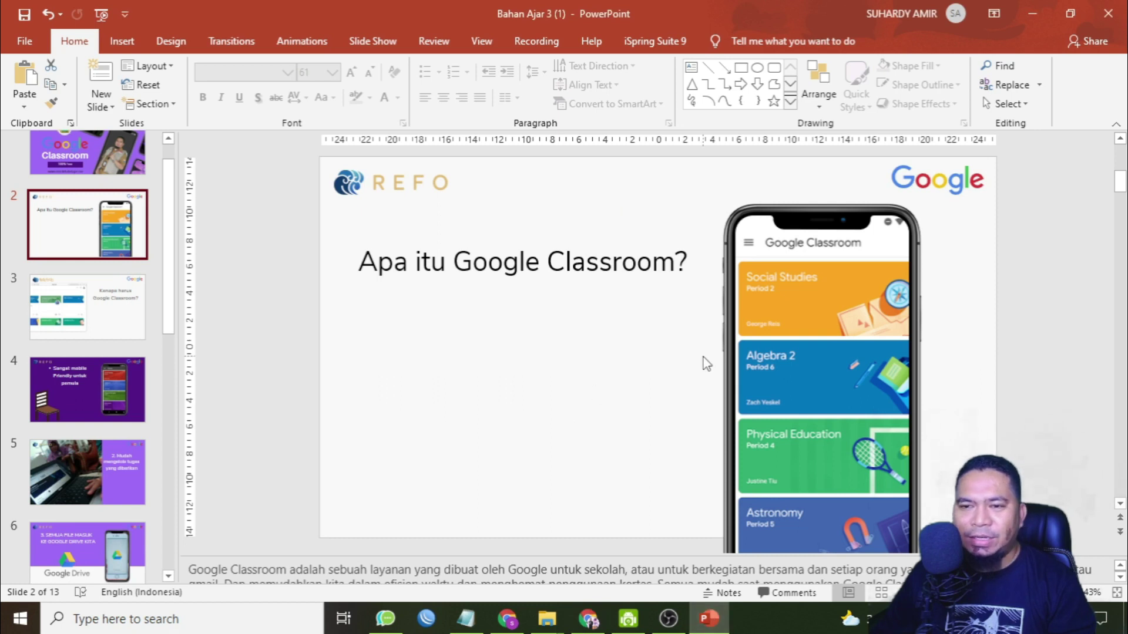